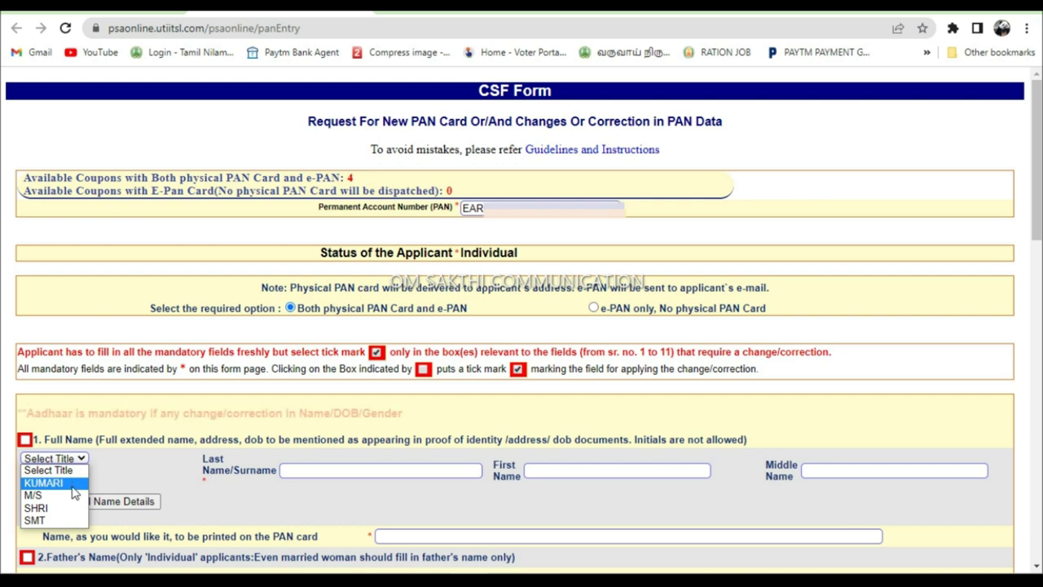
# - Set the title to SHRI and enter the applicant's surname and first name as per ITD
pyautogui.click(36, 508)
pyautogui.scroll(-2, 149, 480)
pyautogui.scroll(-1, 149, 480)
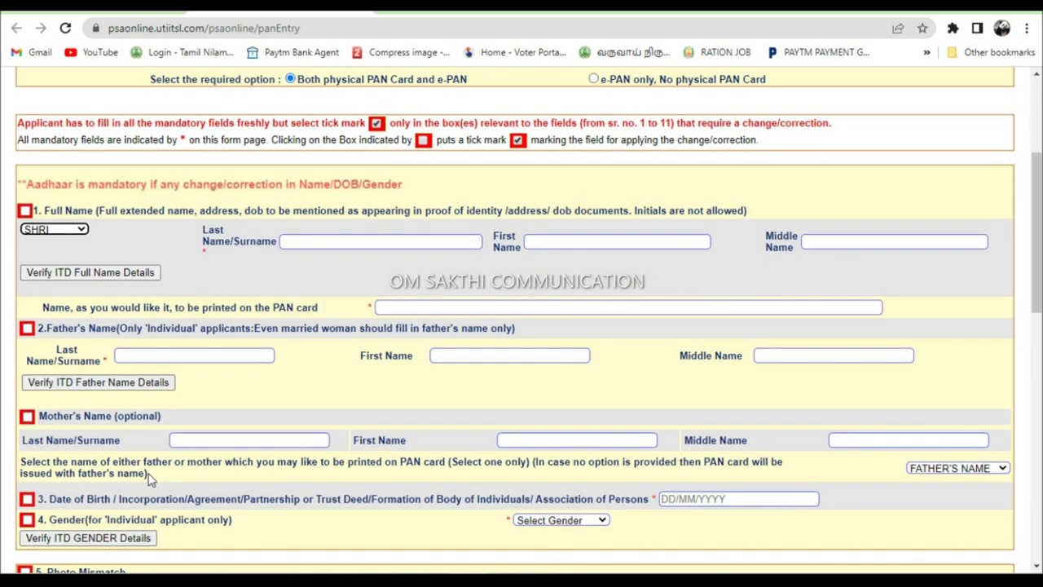
pyautogui.click(287, 242)
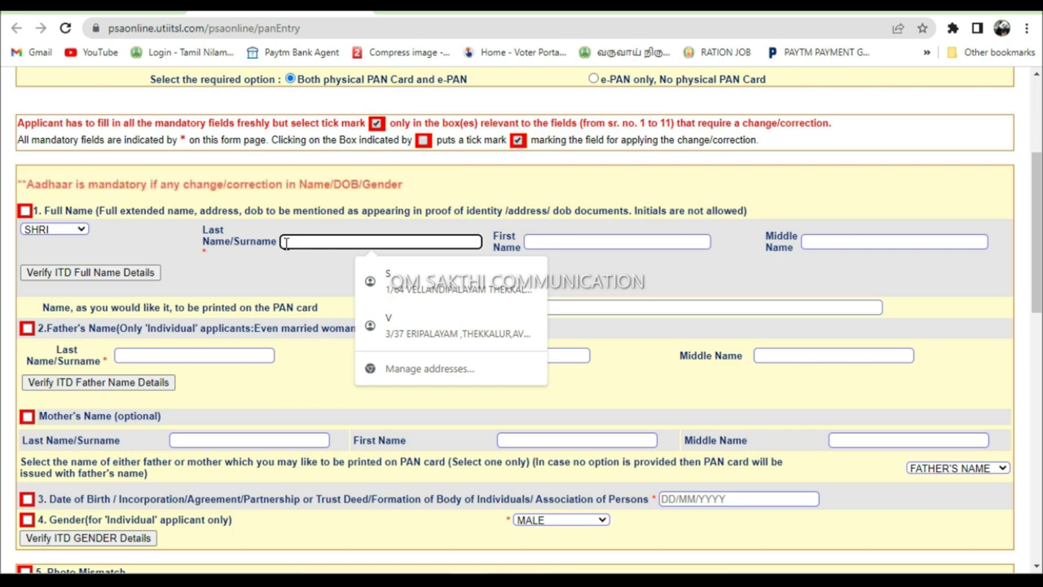
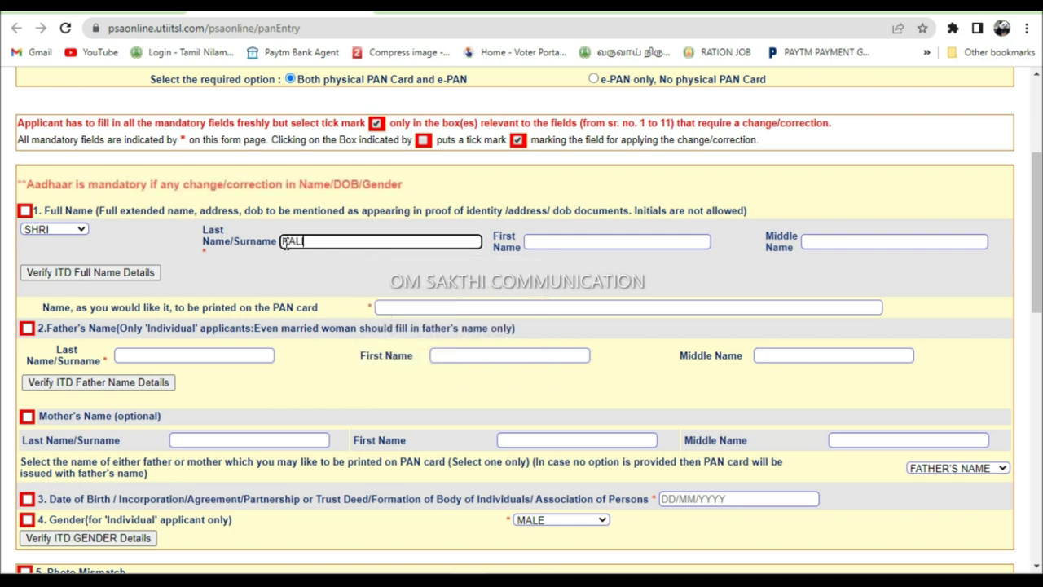
pyautogui.click(605, 241)
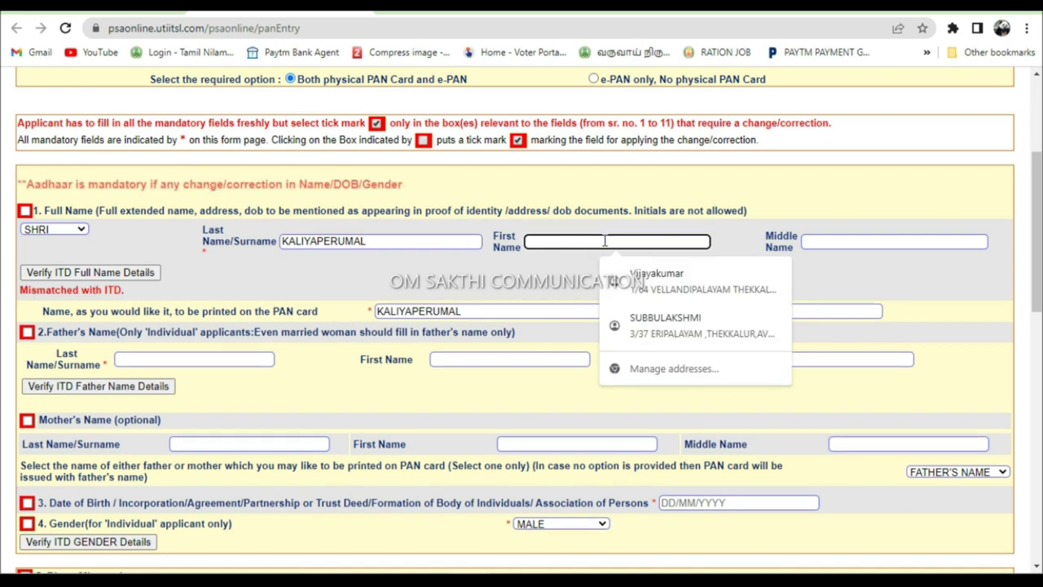
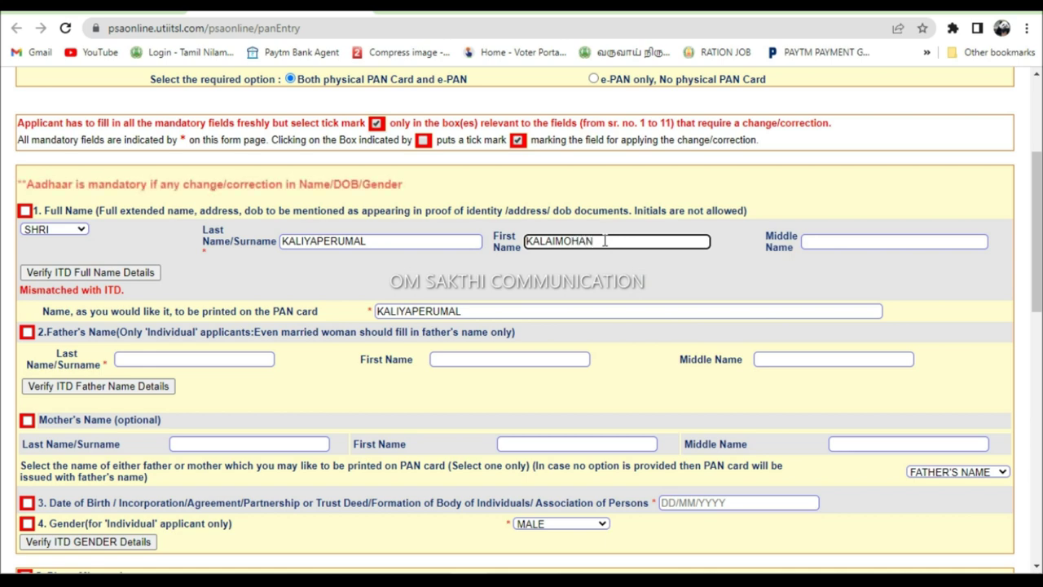
# - Trim the card print name to the applicant's first name and initial
pyautogui.click(562, 280)
pyautogui.click(559, 317)
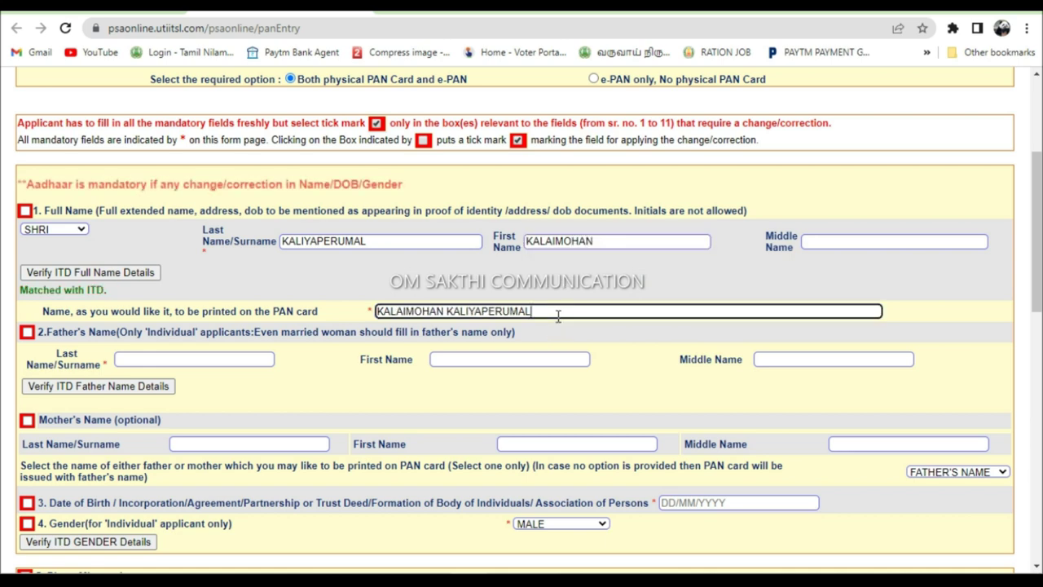
pyautogui.press('BackSpace')
pyautogui.press('BackSpace')
pyautogui.press('BackSpace')
pyautogui.press('BackSpace')
pyautogui.press('BackSpace')
pyautogui.press('BackSpace')
pyautogui.press('BackSpace')
pyautogui.press('BackSpace')
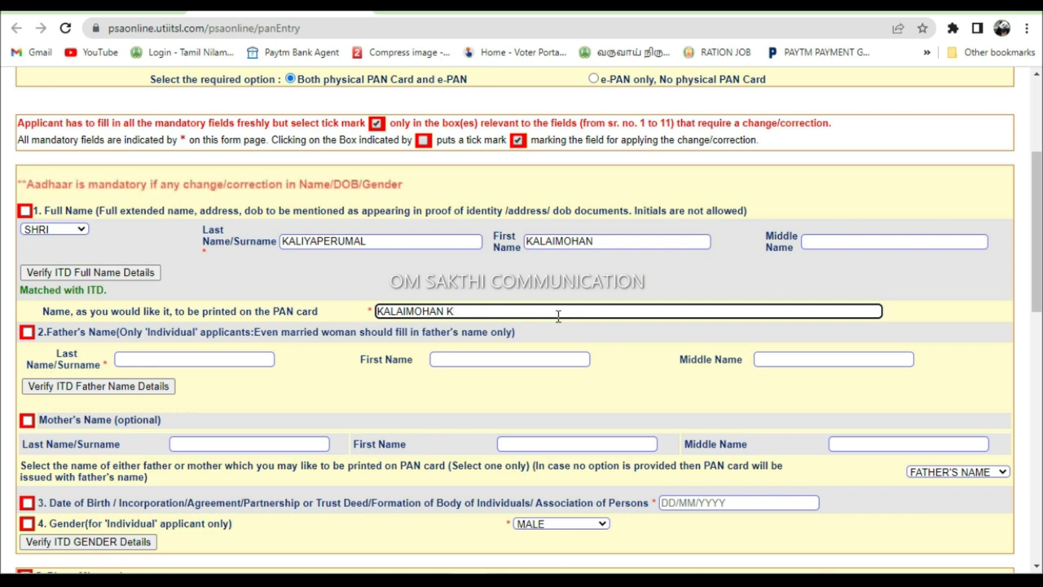
pyautogui.click(137, 361)
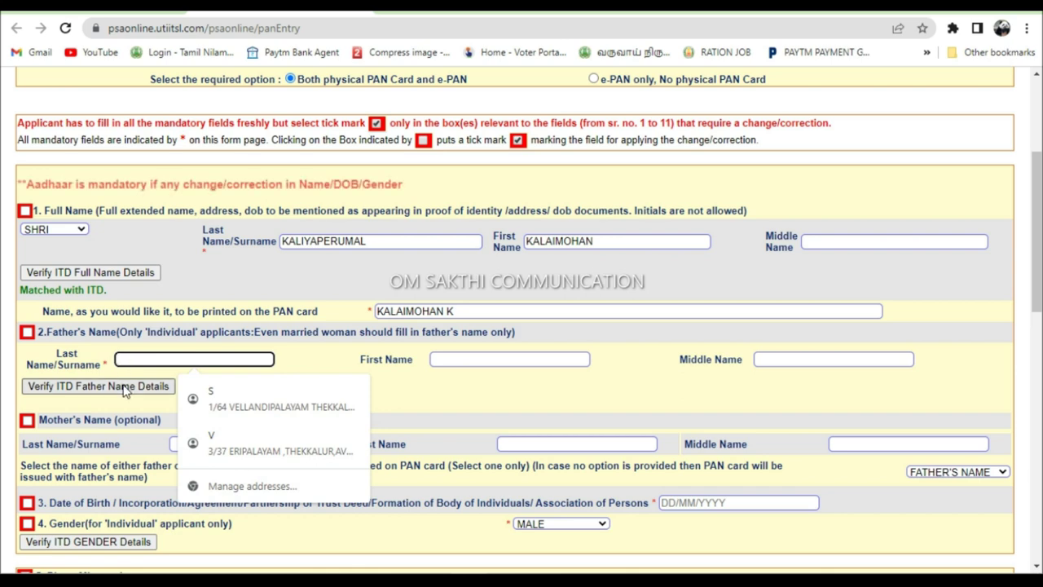
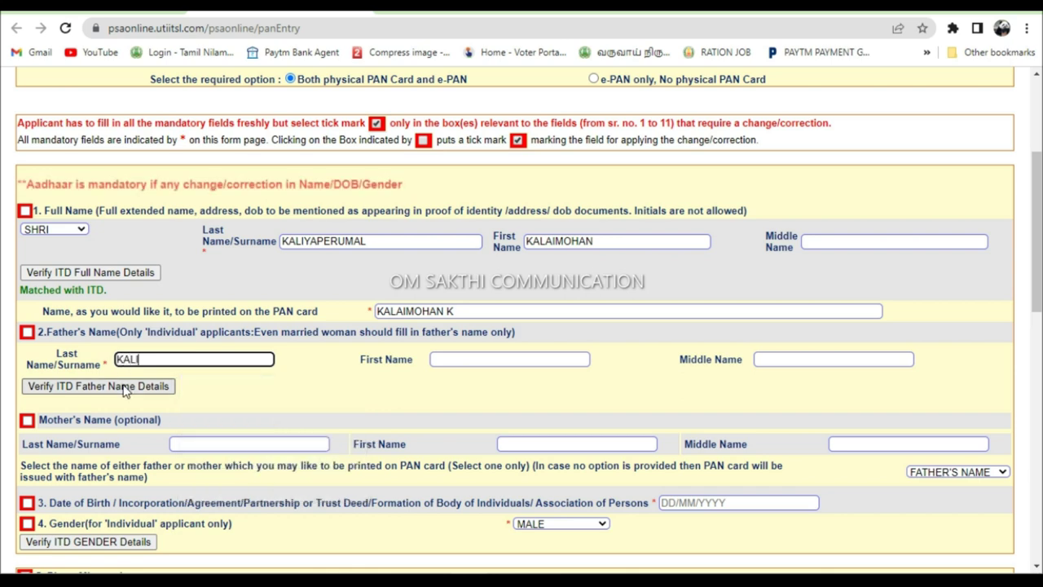
pyautogui.click(125, 390)
pyautogui.scroll(-2, 216, 423)
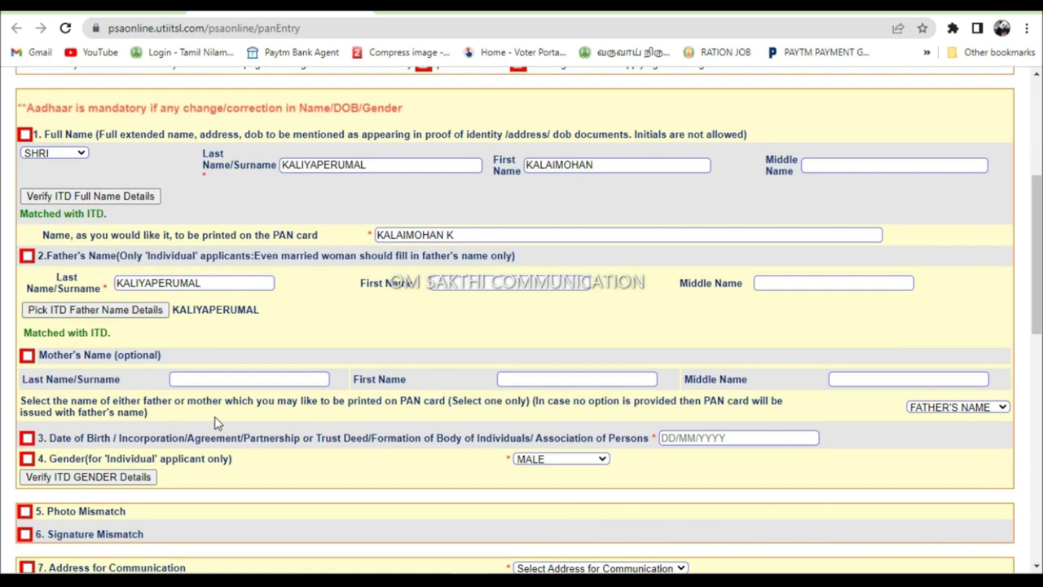
pyautogui.click(689, 365)
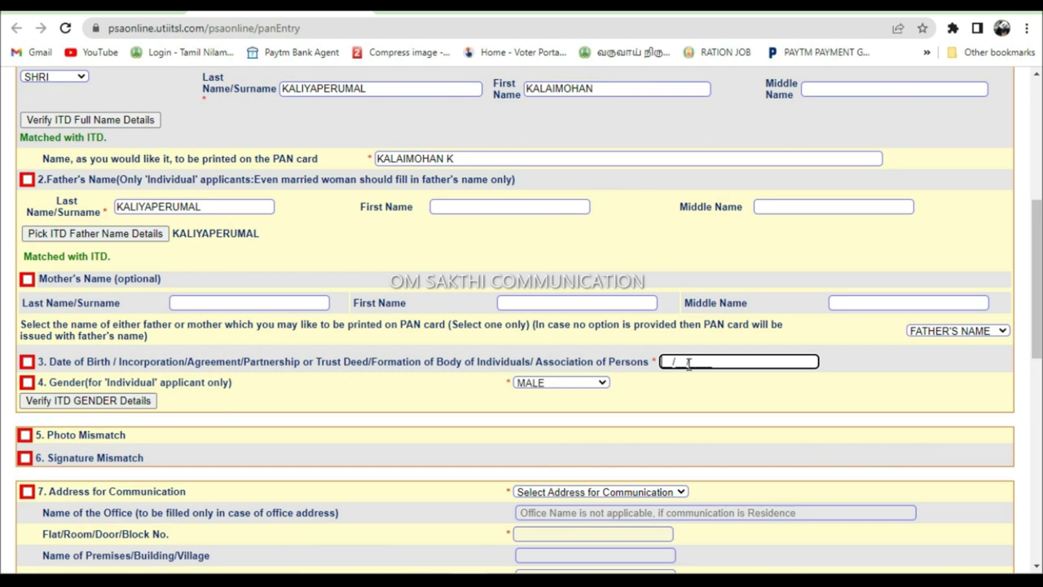
pyautogui.scroll(-2, 256, 401)
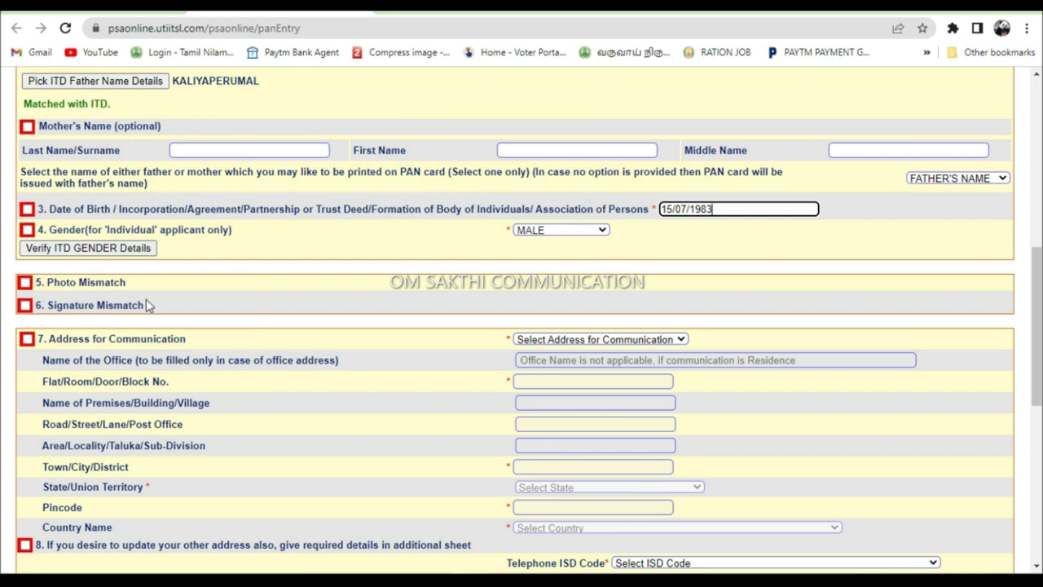
# - Tick Photo Mismatch and Signature Mismatch, choose RESIDENCE for communication, and enter the residence address
pyautogui.click(26, 283)
pyautogui.click(25, 306)
pyautogui.click(534, 341)
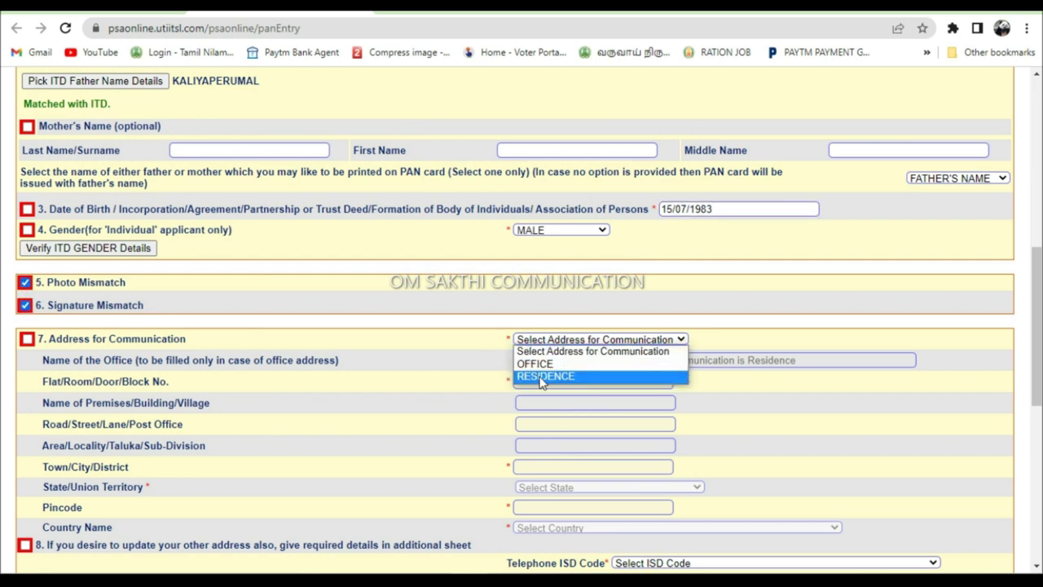
pyautogui.click(544, 376)
pyautogui.click(530, 382)
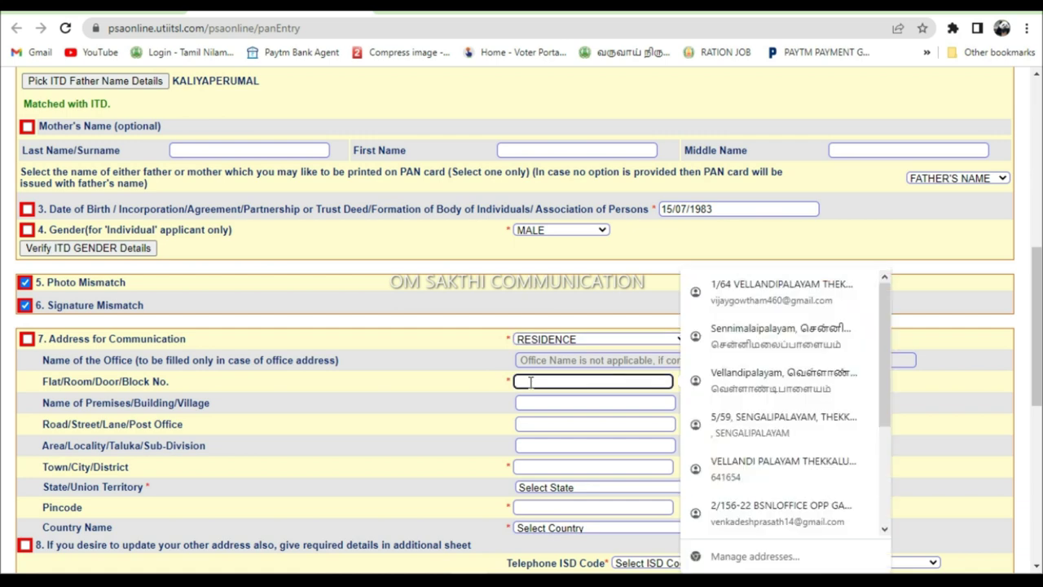
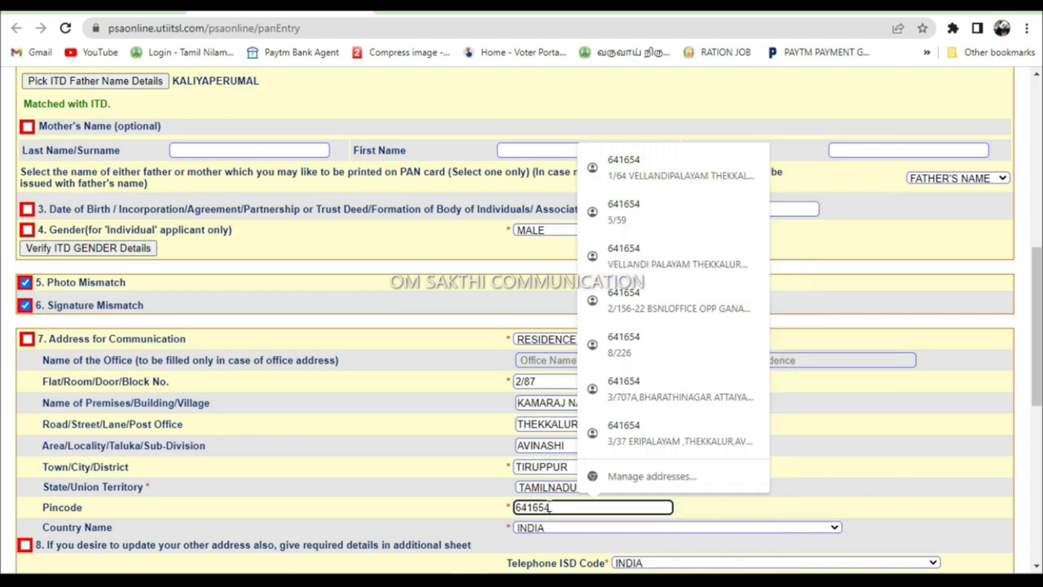
pyautogui.click(464, 490)
pyautogui.scroll(-1, 538, 489)
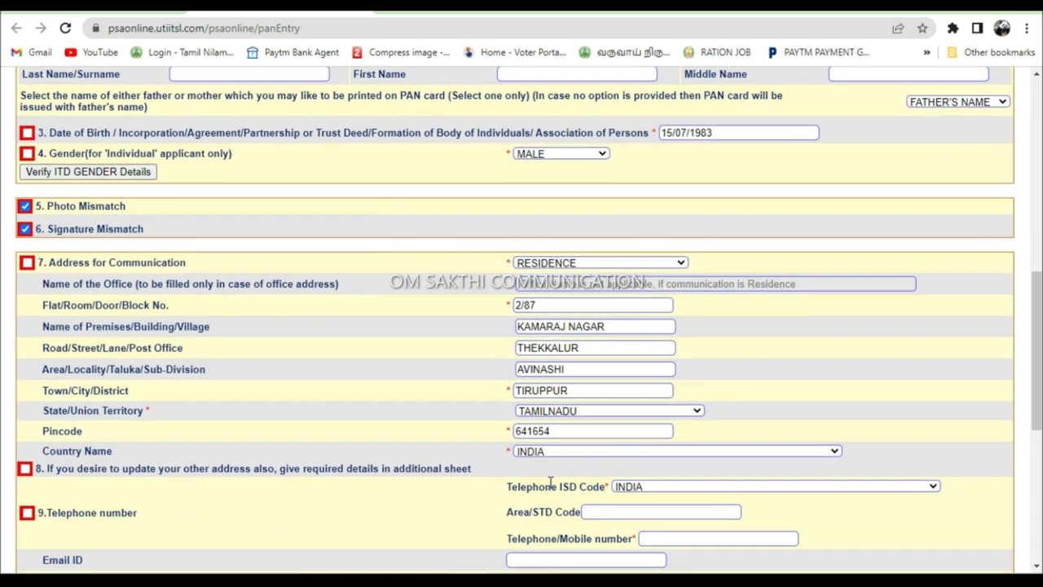
pyautogui.scroll(-1, 562, 464)
pyautogui.scroll(-1, 644, 415)
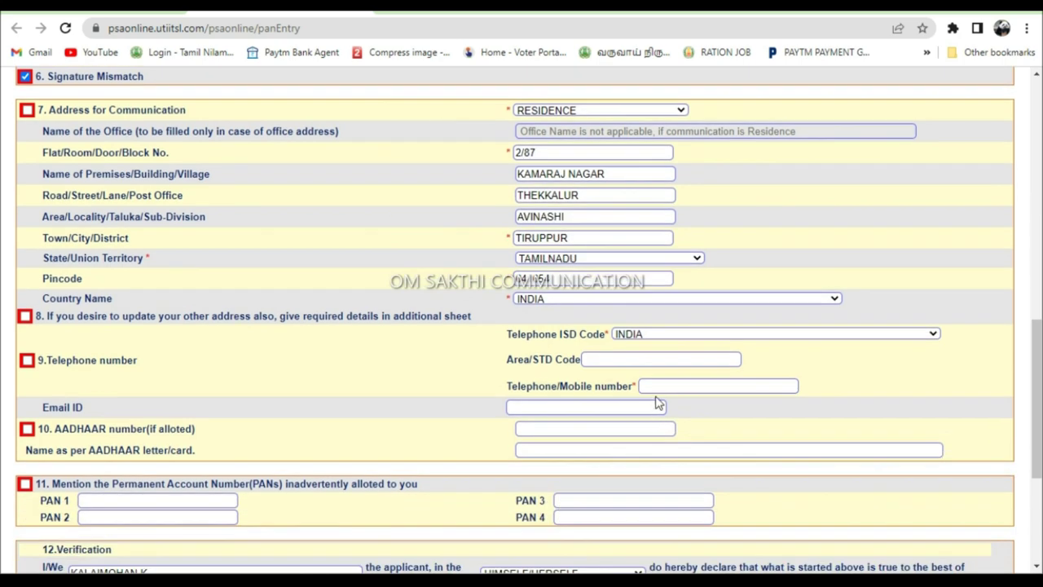
# - Fill in the applicant's mobile number, e-mail, Aadhaar number and name as per Aadhaar
pyautogui.click(657, 388)
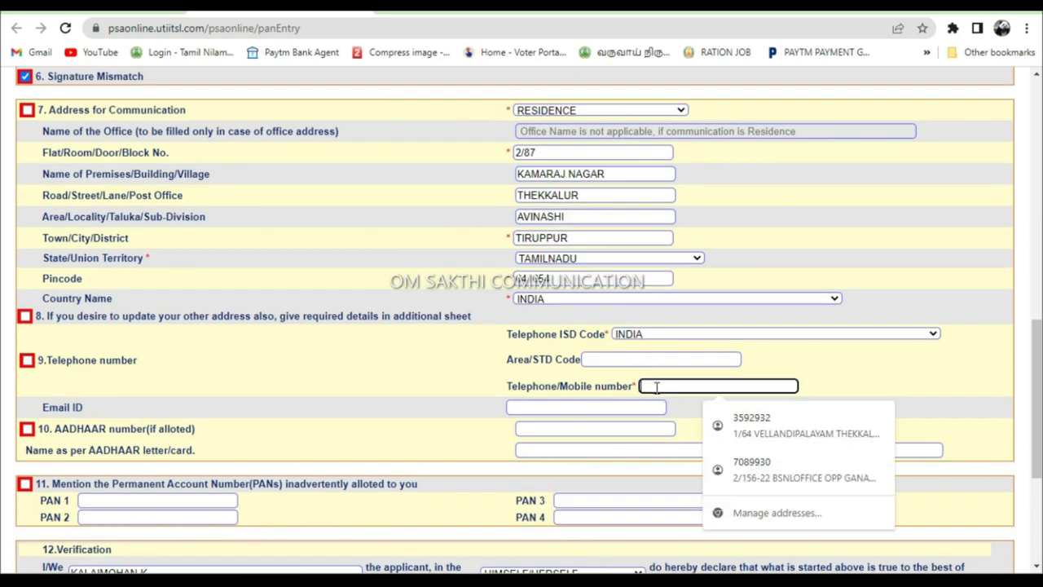
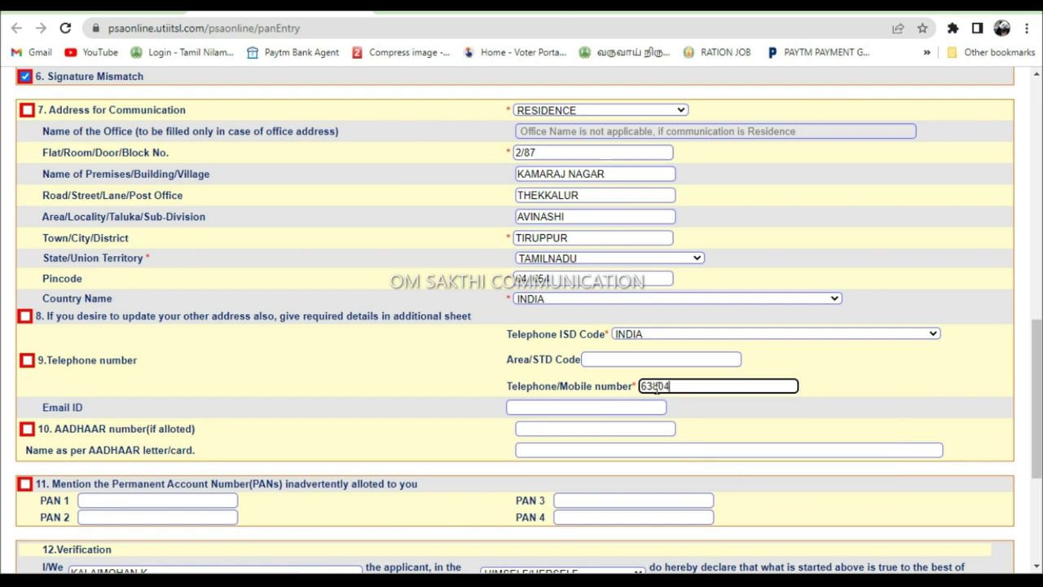
pyautogui.click(514, 408)
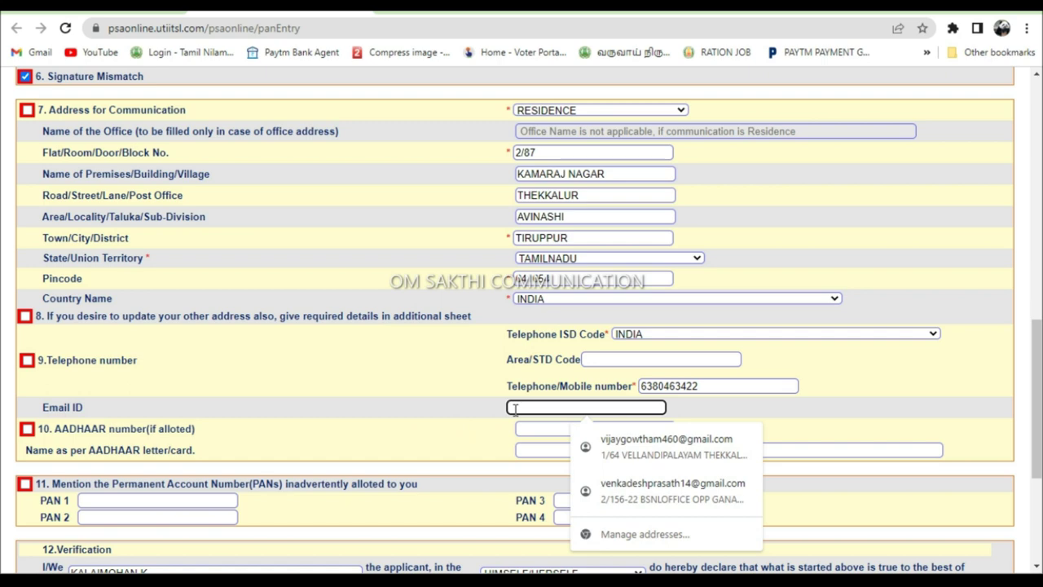
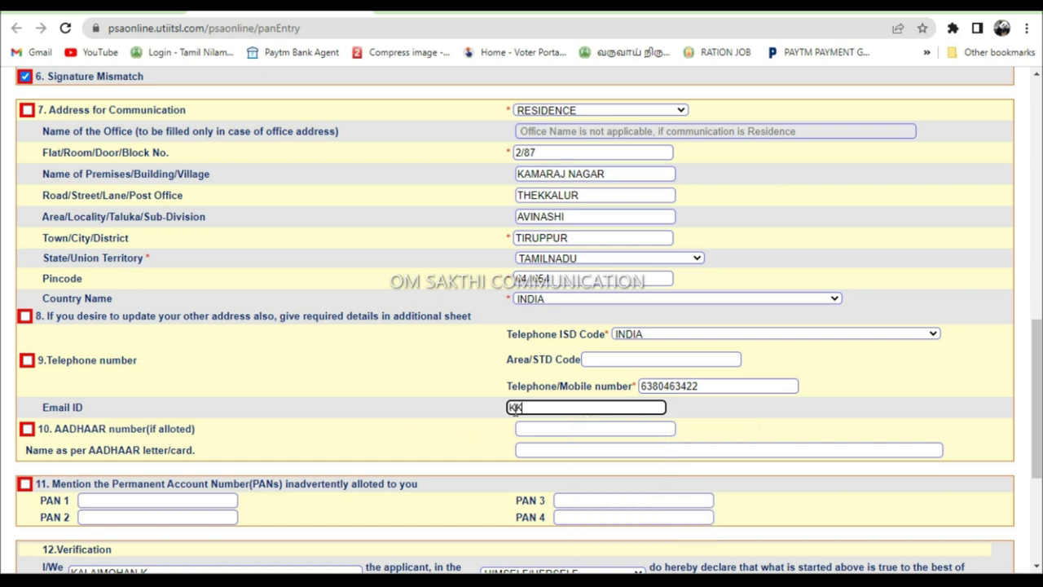
pyautogui.click(537, 430)
pyautogui.write('6')
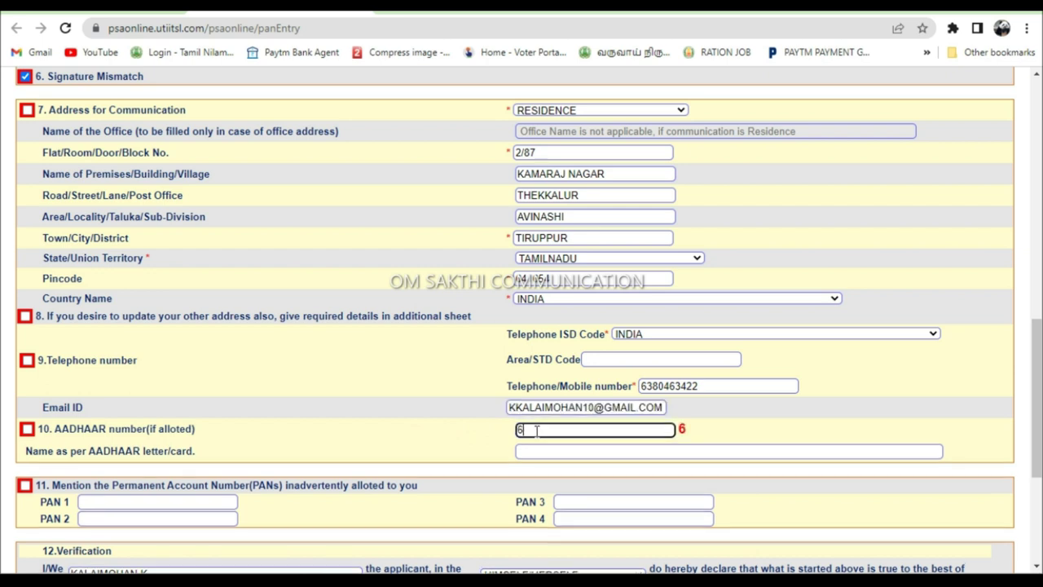
pyautogui.write('6')
pyautogui.click(545, 451)
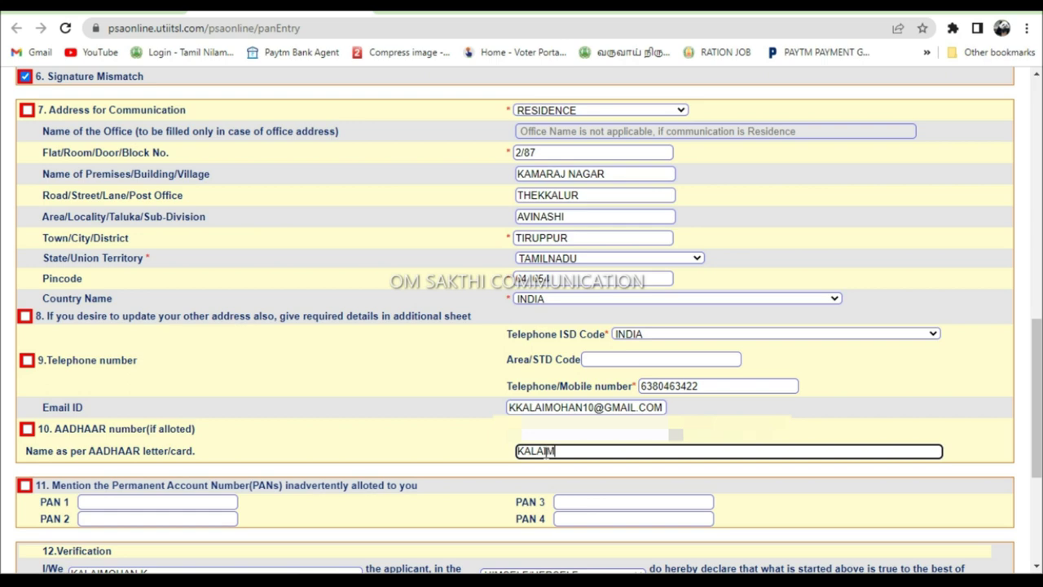
pyautogui.scroll(-3, 546, 457)
# - Set 2 enclosed documents, Aadhaar card as identity, address and DOB proof, Copy of PAN Card as PAN proof
pyautogui.click(155, 344)
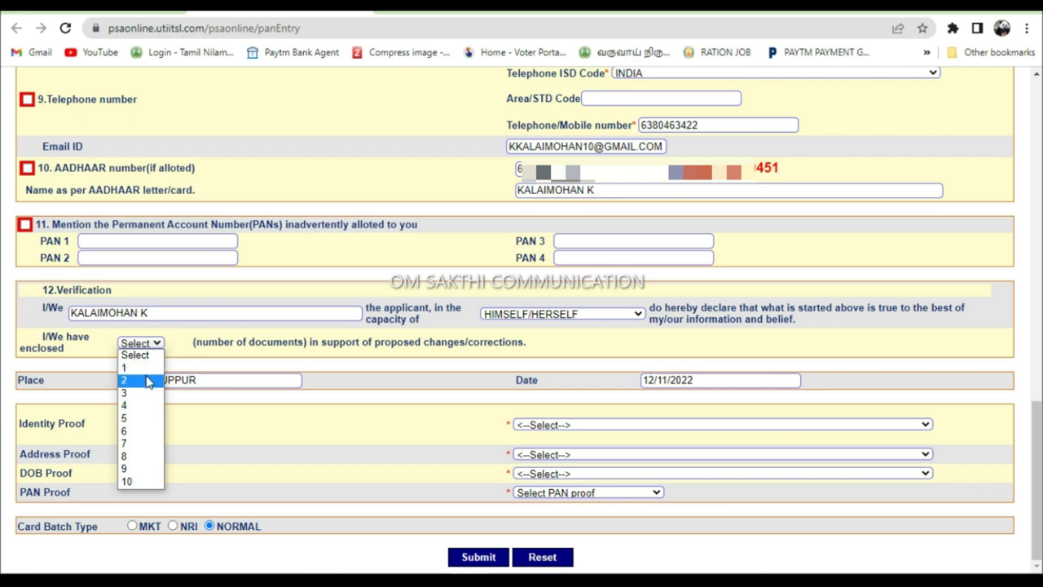
pyautogui.click(149, 382)
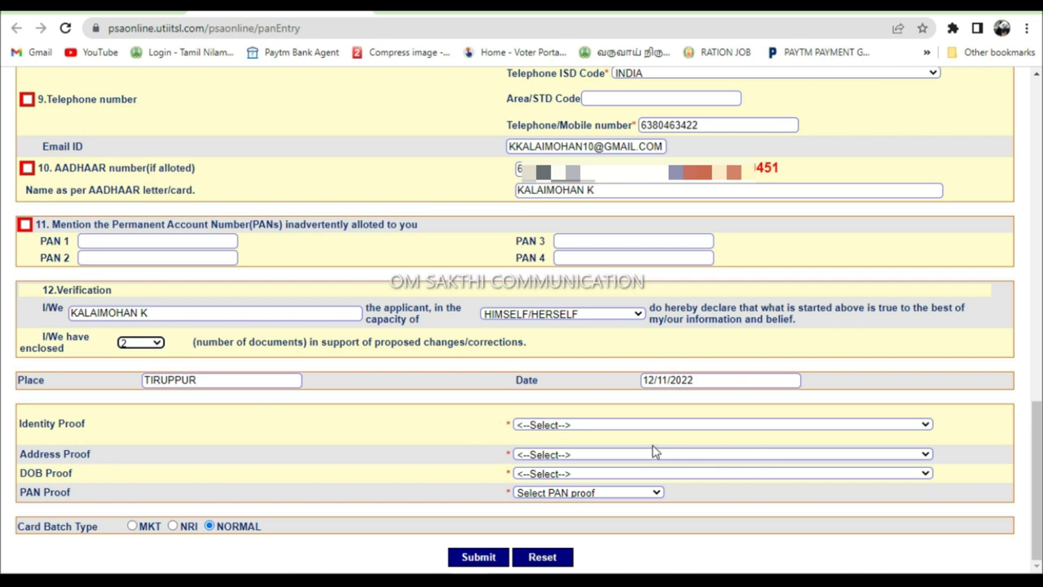
pyautogui.click(603, 427)
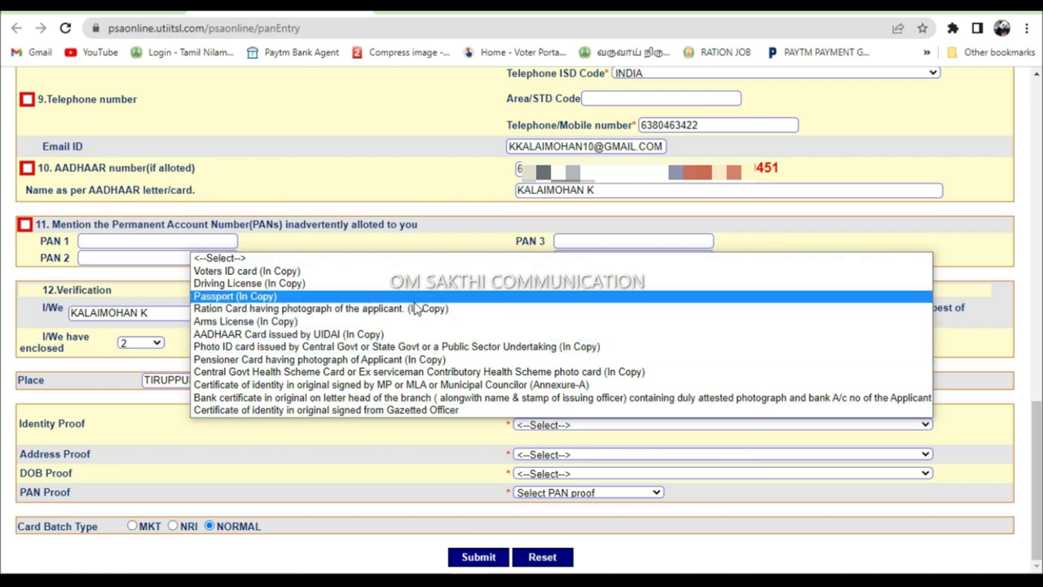
pyautogui.click(414, 334)
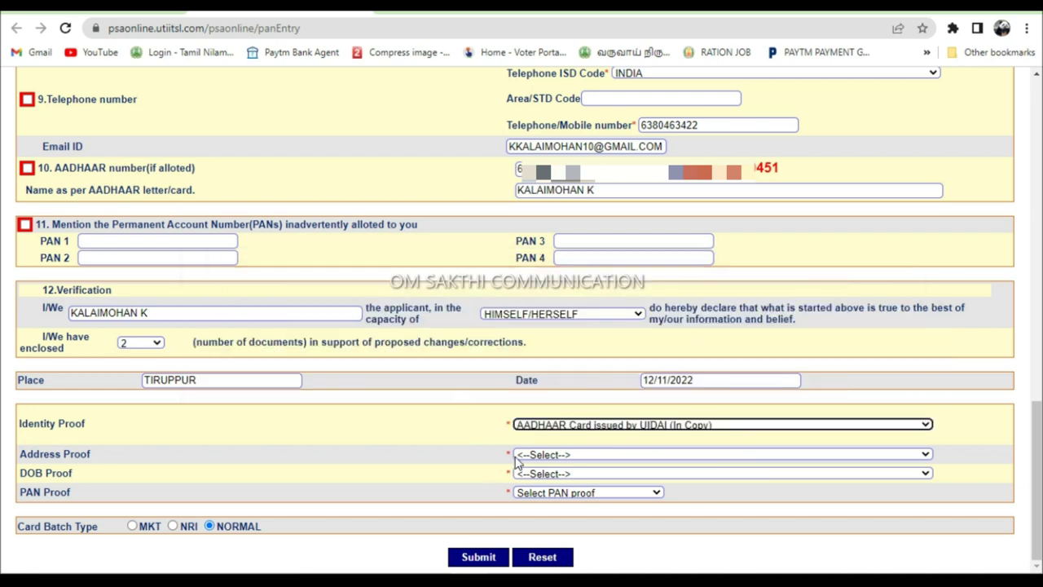
pyautogui.click(516, 458)
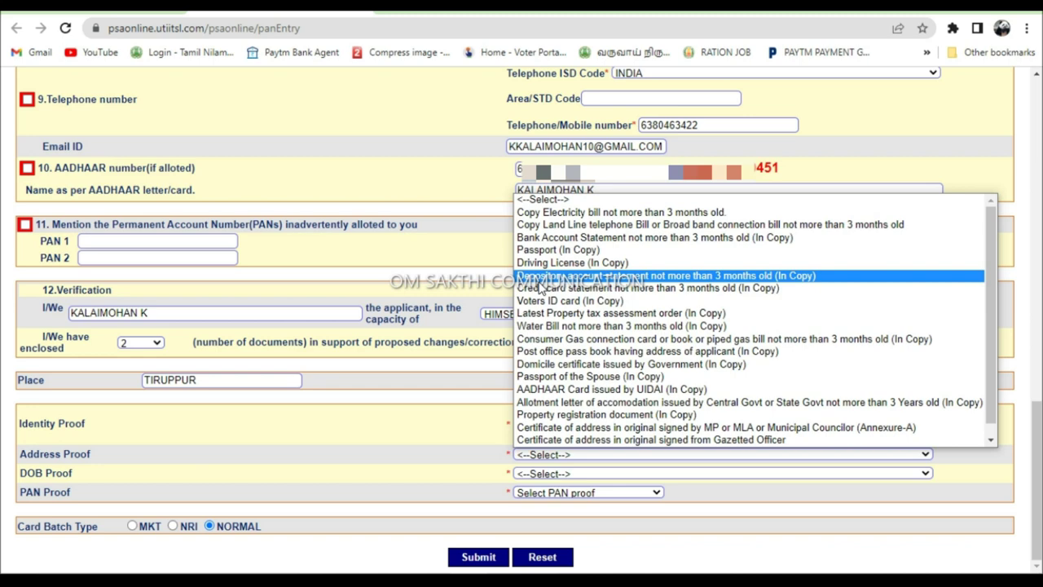
pyautogui.click(563, 388)
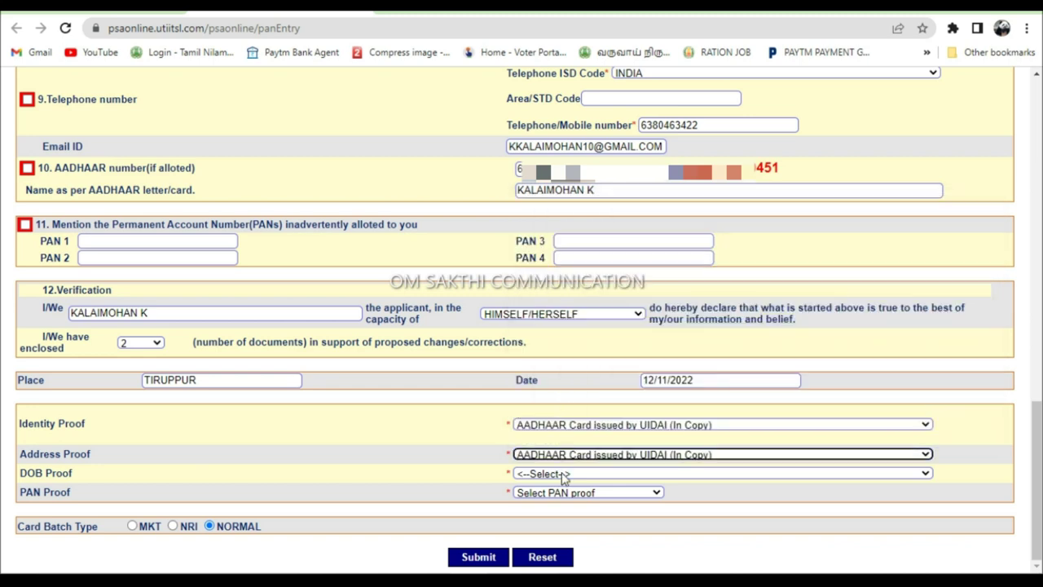
pyautogui.click(564, 474)
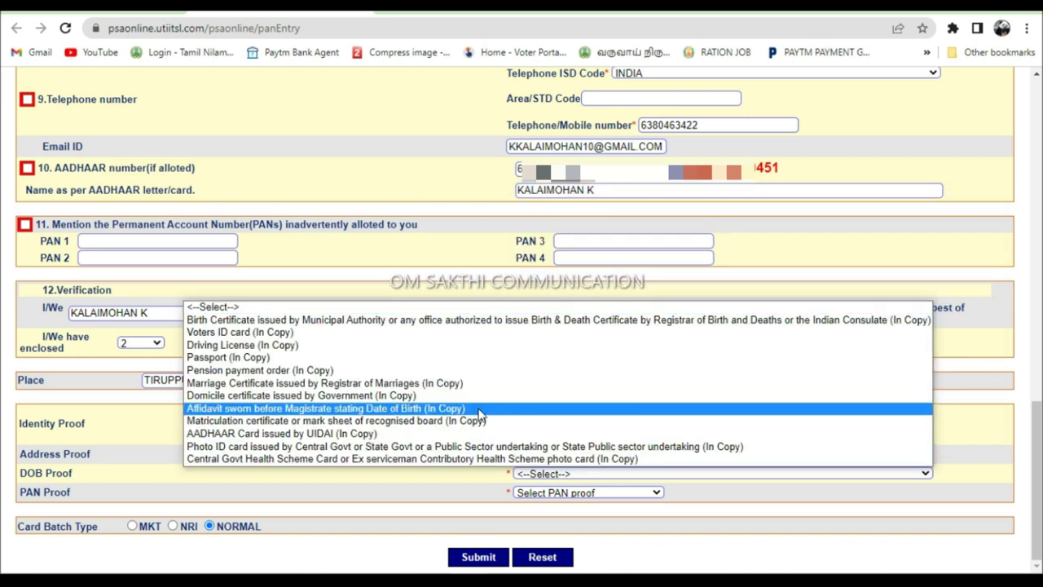
pyautogui.click(481, 434)
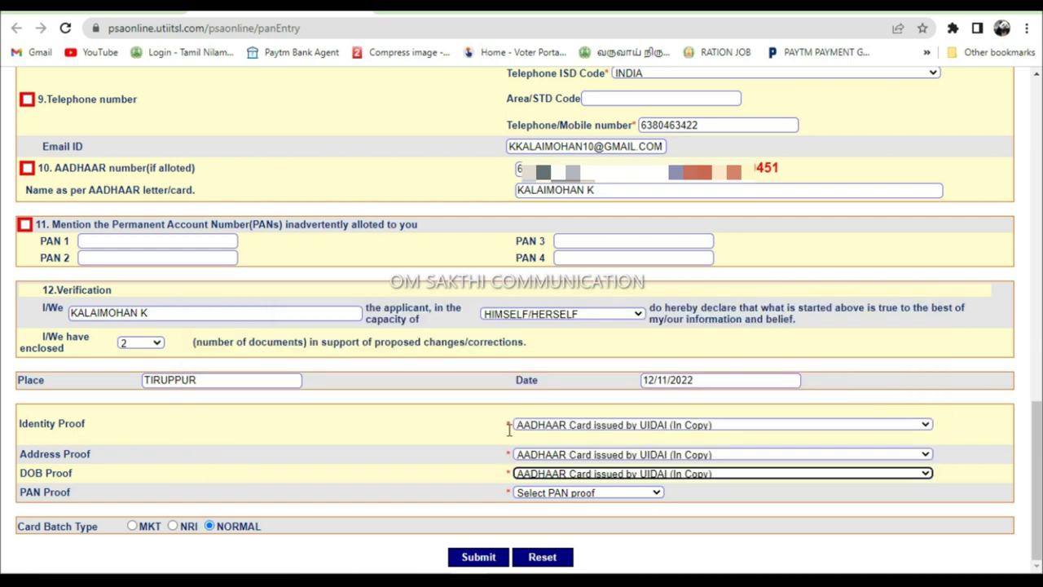
pyautogui.click(584, 494)
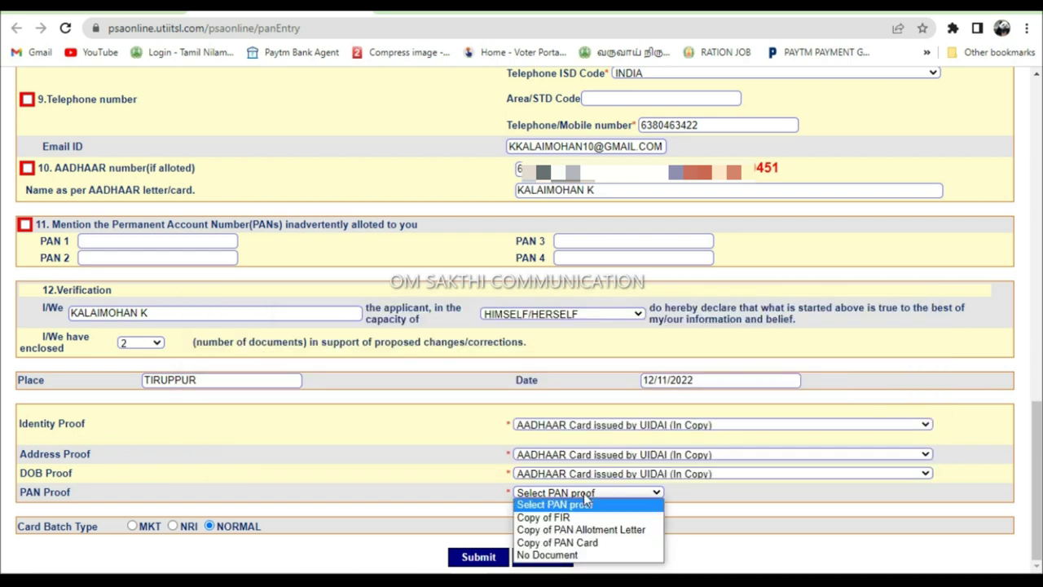
pyautogui.click(580, 542)
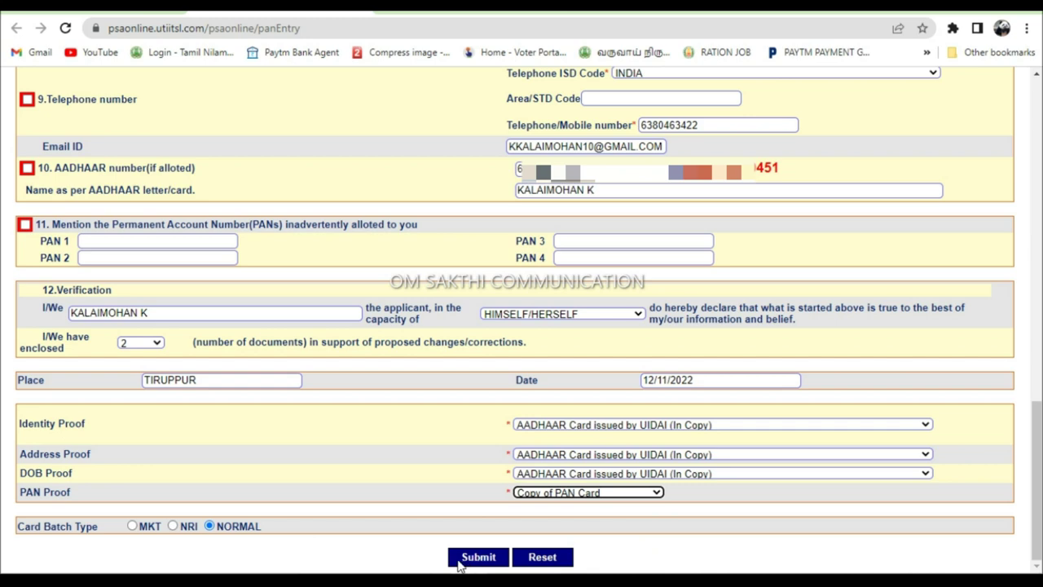
# - Tick 9 Telephone number for correction, submit the form, and zoom the receipt to 150%
pyautogui.click(477, 558)
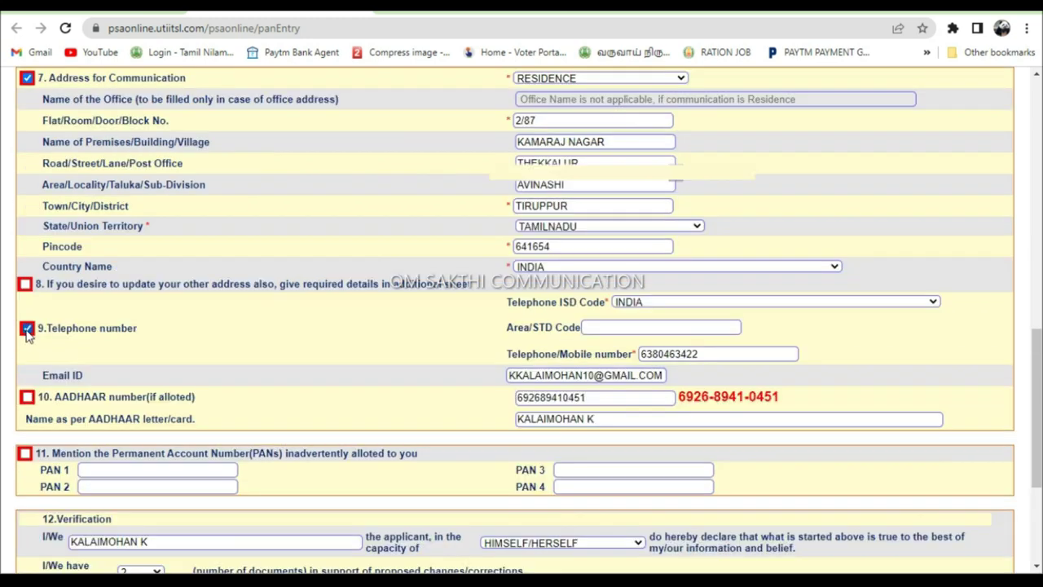
pyautogui.scroll(-3, 27, 328)
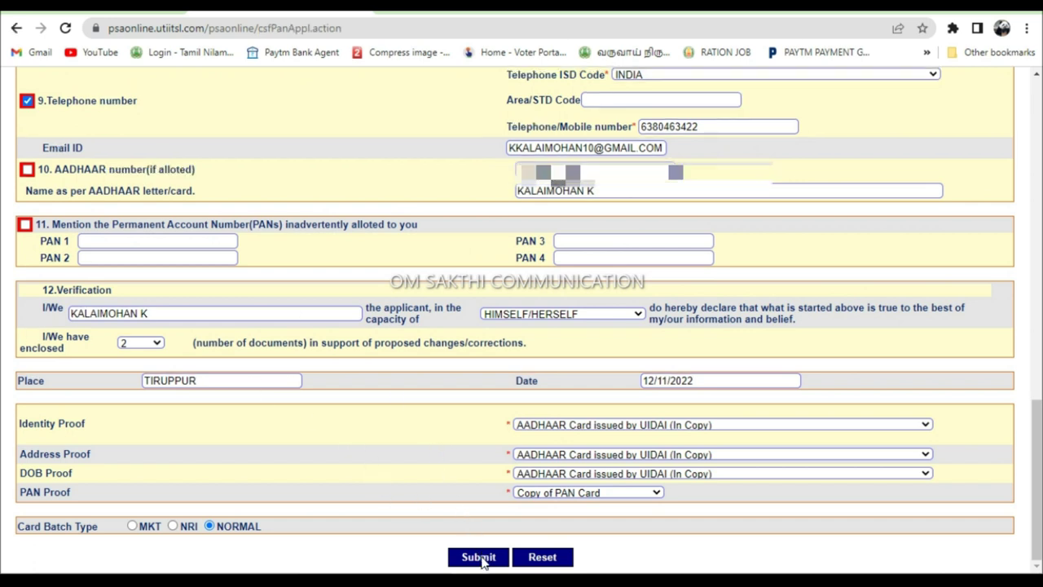
pyautogui.click(478, 557)
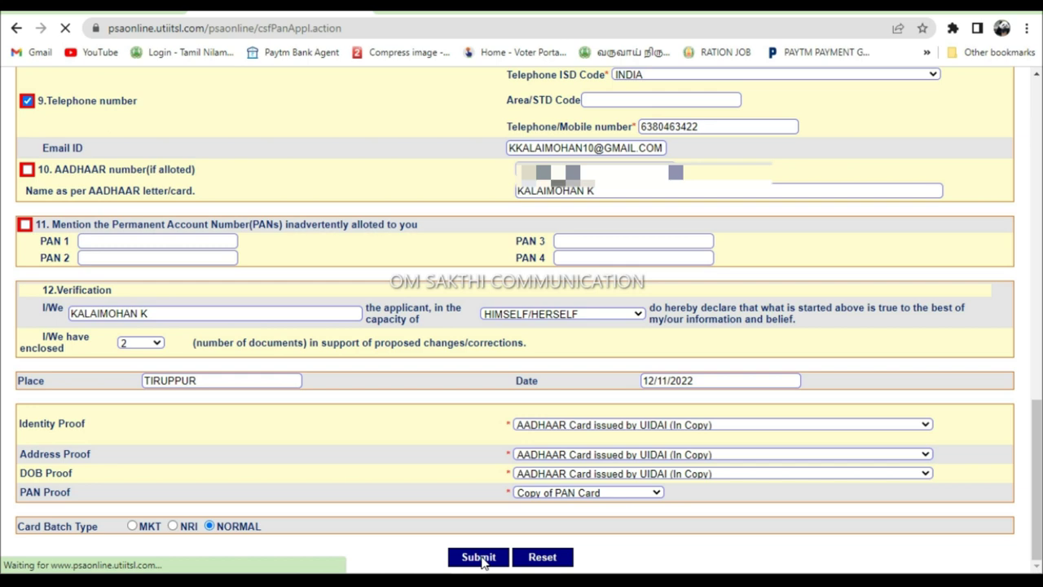
pyautogui.hotkey('ctrl', '+')
pyautogui.hotkey('ctrl', '+')
pyautogui.hotkey('ctrl', '+')
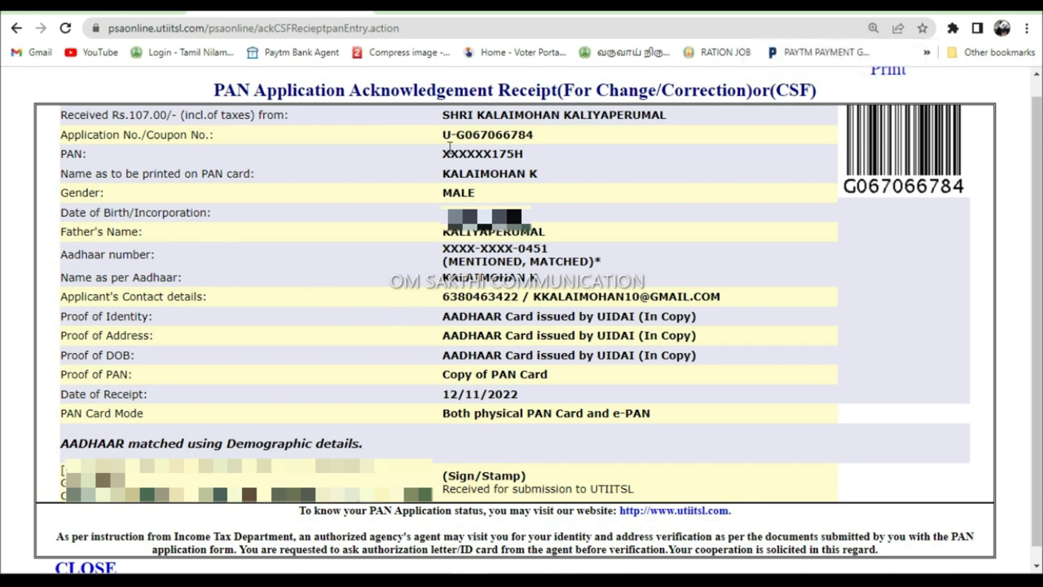
# - Highlight the receipt's application number, Aadhaar and contact lines, then close it and dismiss the coupons notice
pyautogui.moveTo(445, 136); pyautogui.dragTo(542, 143)
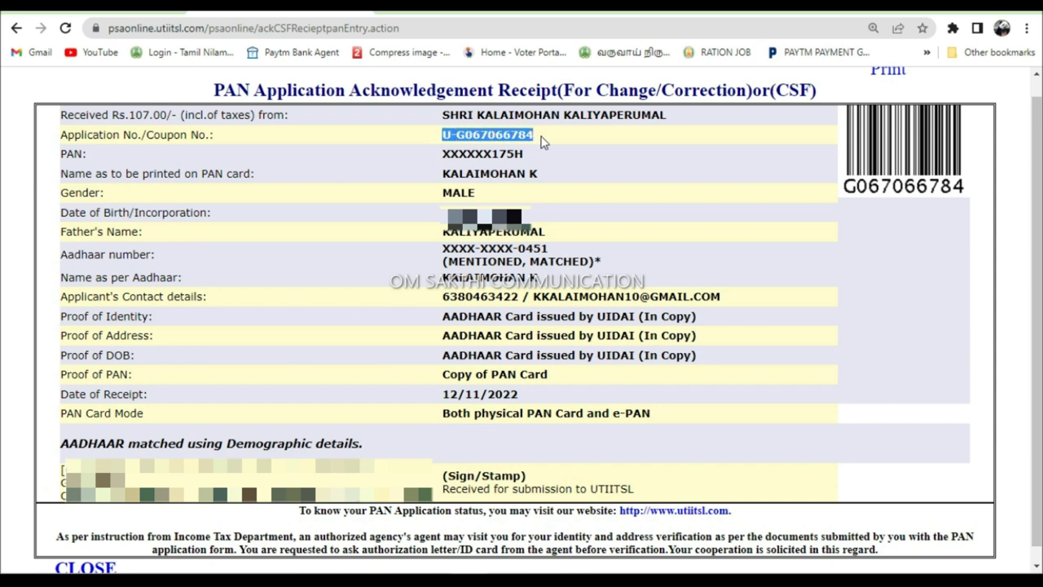
pyautogui.click(542, 141)
pyautogui.moveTo(441, 248); pyautogui.dragTo(588, 259)
pyautogui.click(592, 260)
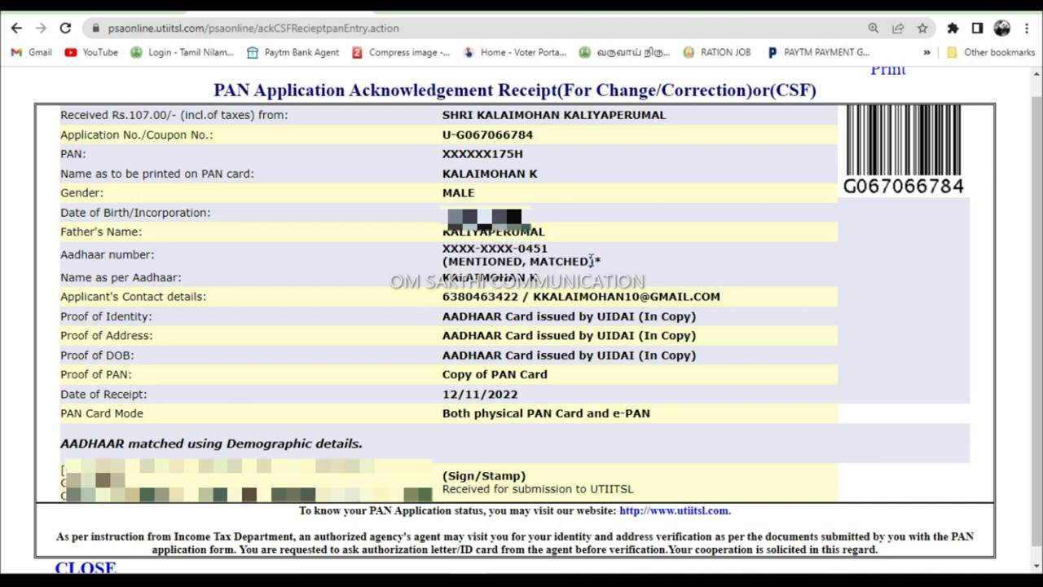
pyautogui.moveTo(441, 298); pyautogui.dragTo(717, 300)
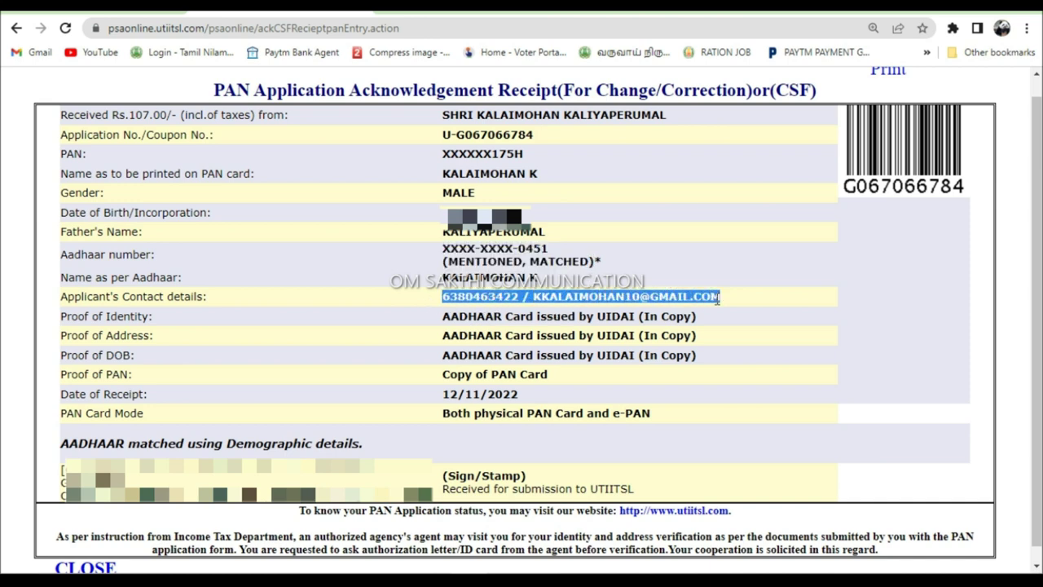
pyautogui.click(719, 298)
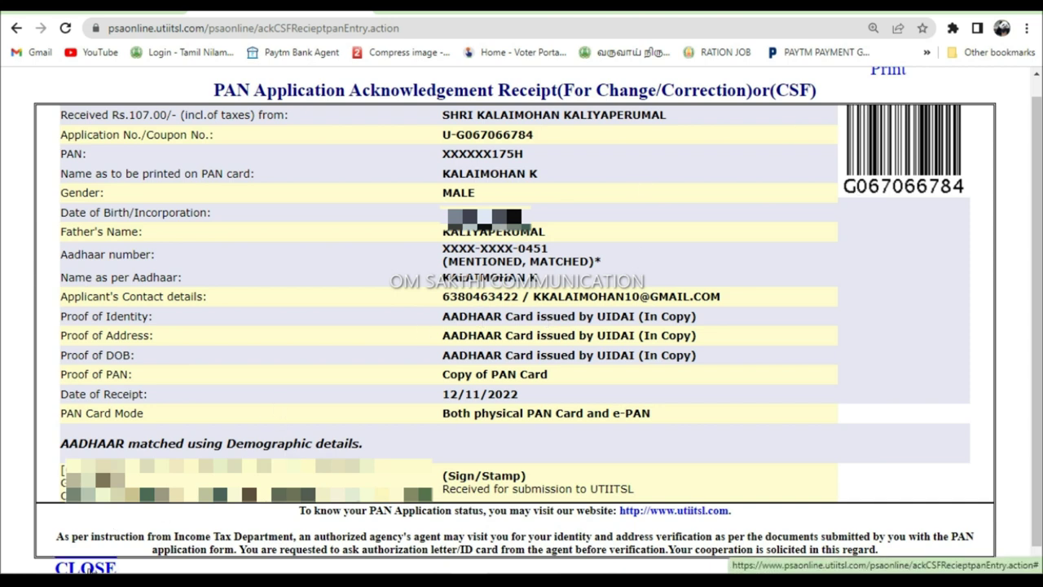
pyautogui.click(86, 568)
pyautogui.click(664, 343)
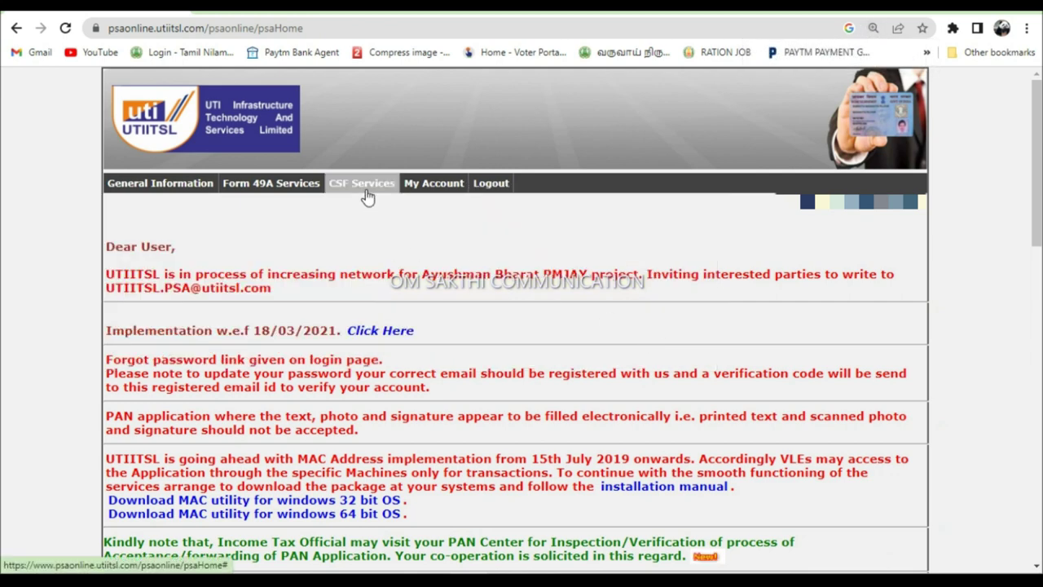
# - Open Upload CSF Document from the CSF Services menu
pyautogui.moveTo(362, 192)
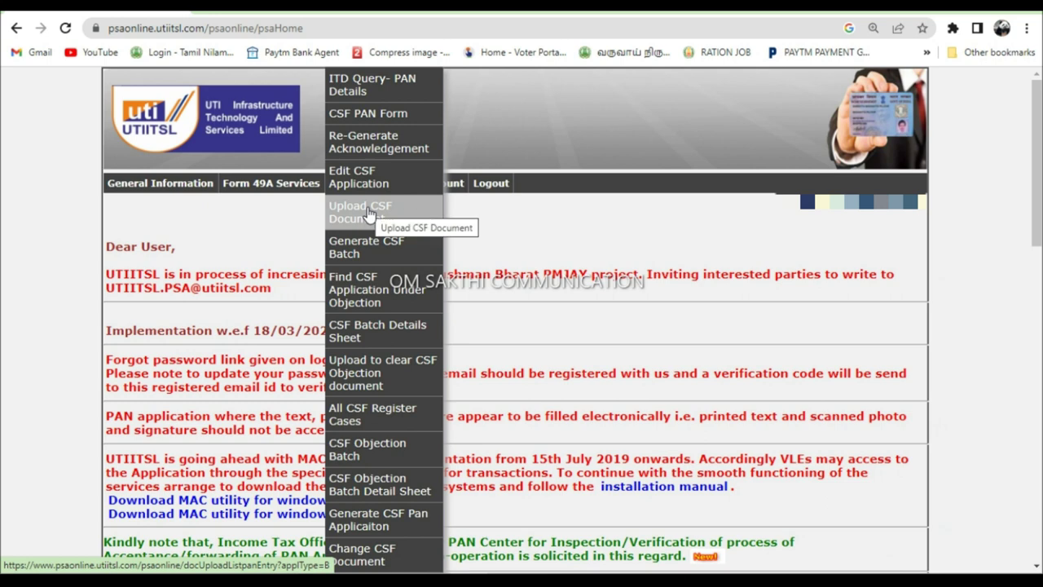
pyautogui.click(368, 214)
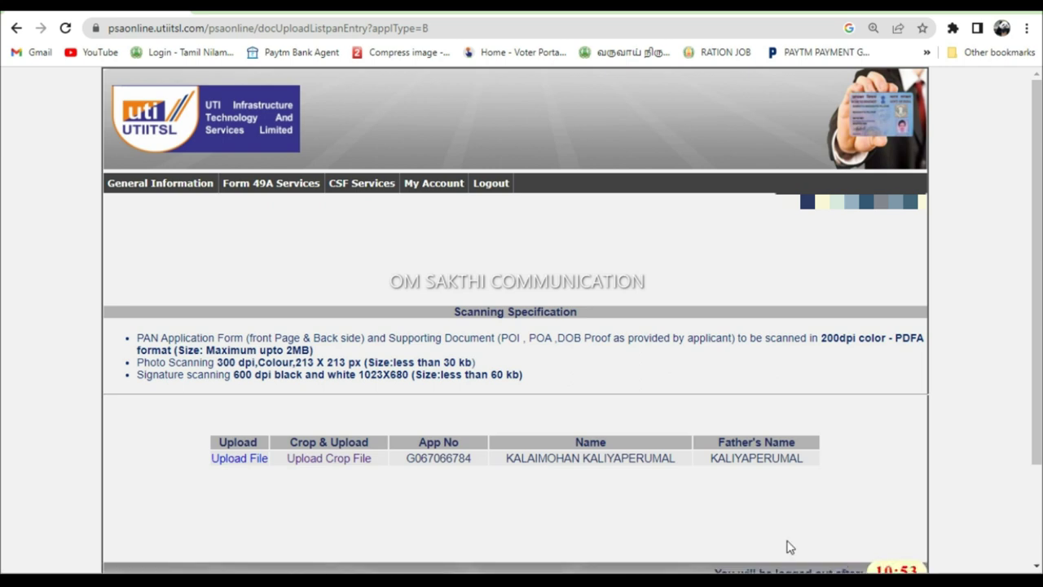
# - Open Upload Crop File for the application and choose PAN KALAI.pdf from Downloads
pyautogui.click(343, 463)
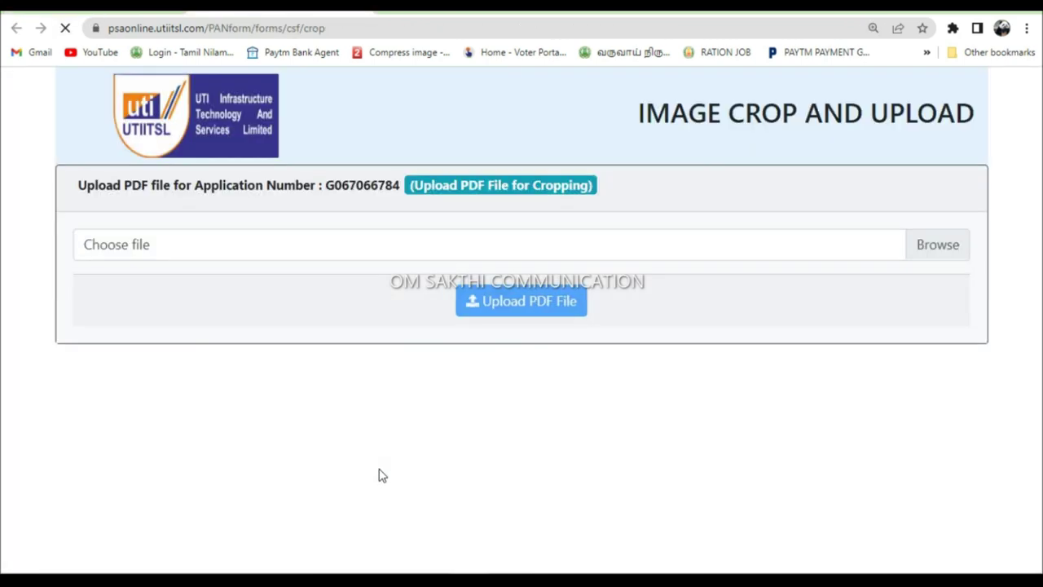
pyautogui.click(396, 252)
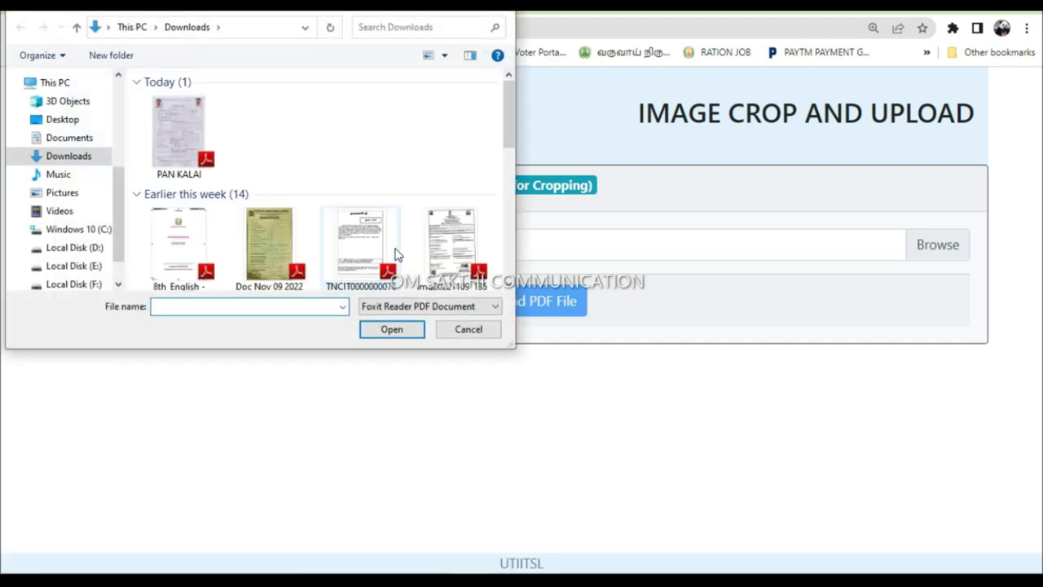
pyautogui.click(193, 138)
pyautogui.click(380, 330)
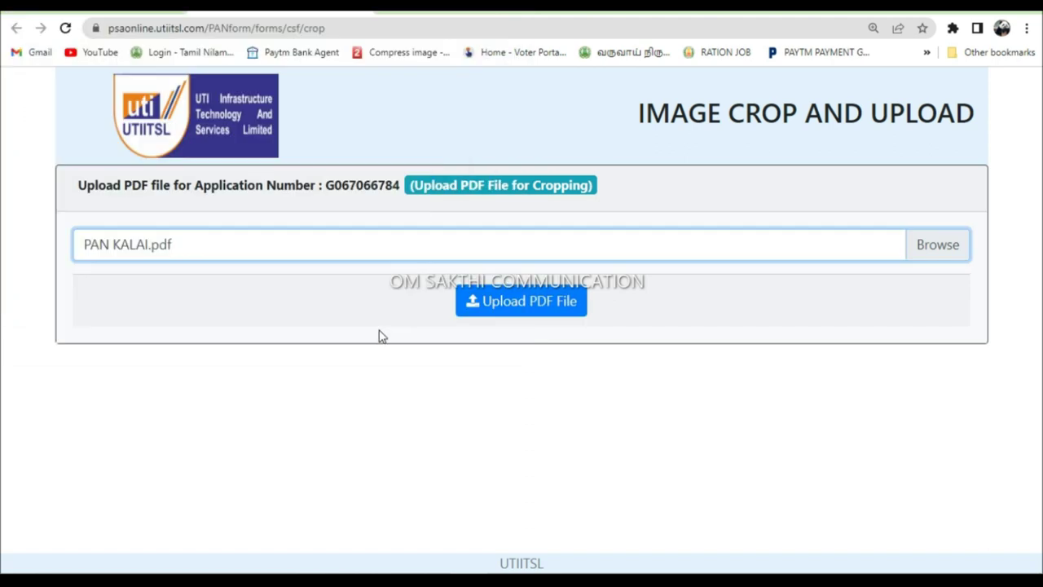